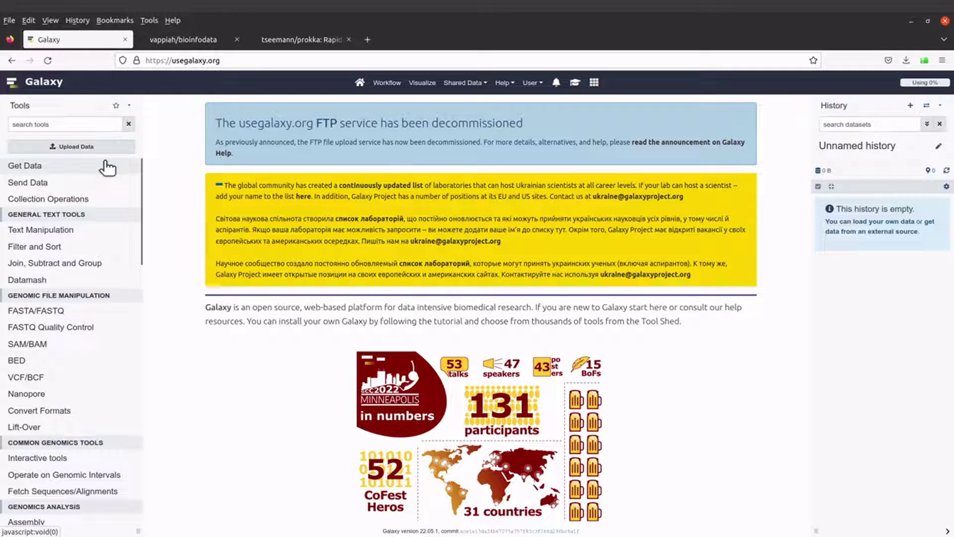
Review the introduction and installation sections of the Prokka README on GitHub, and return to Galaxy.
{"action": "left_click", "coordinate": [309, 41]}
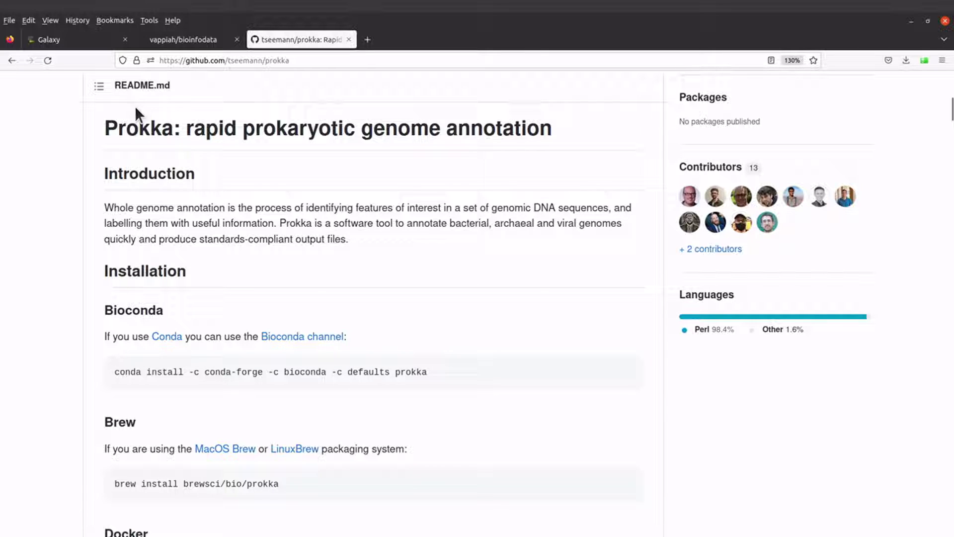
{"action": "left_click", "coordinate": [84, 38]}
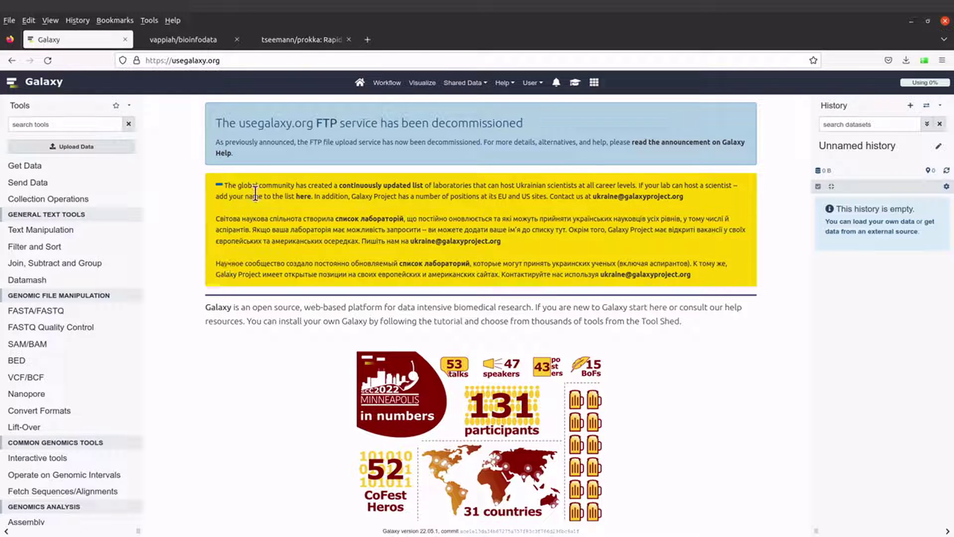
{"action": "left_click", "coordinate": [308, 39]}
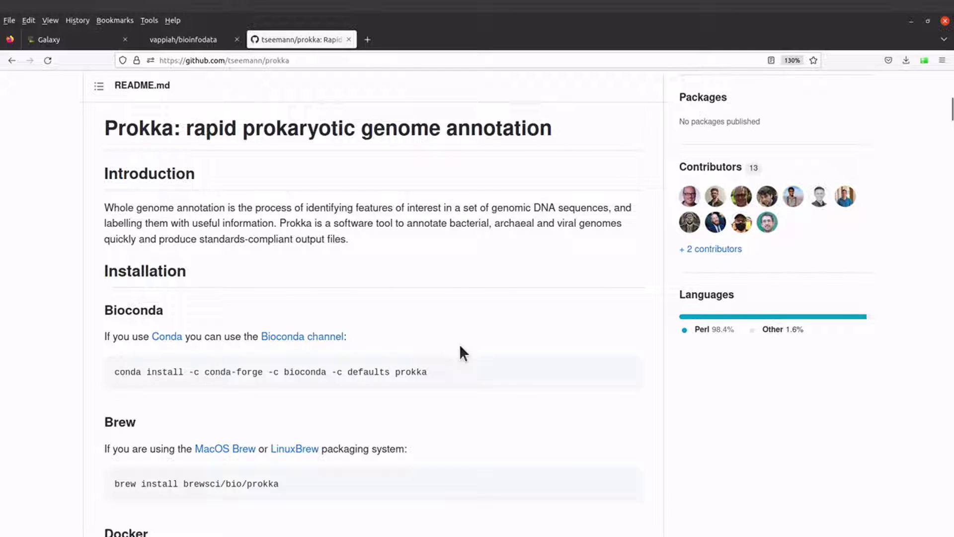
{"action": "left_click", "coordinate": [70, 40]}
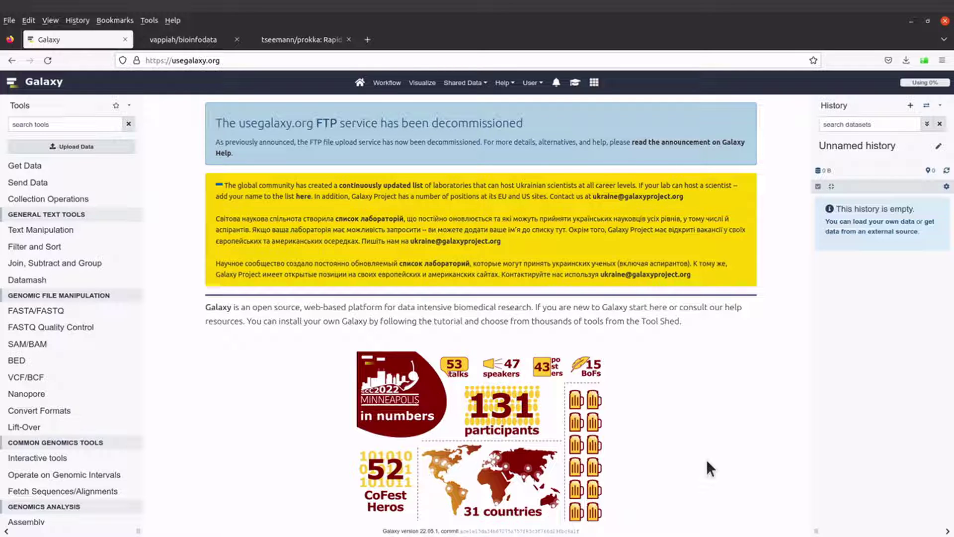
Create a new history and save it under the name Genome Annotation.
{"action": "left_click", "coordinate": [912, 108]}
{"action": "left_click", "coordinate": [938, 148]}
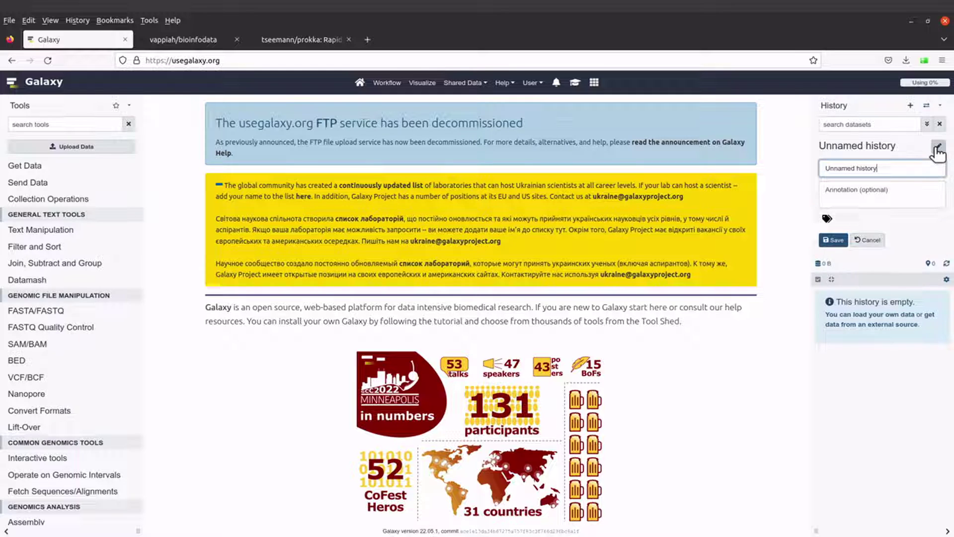
{"action": "key", "text": "BackSpace"}
{"action": "key", "text": "BackSpace"}
{"action": "key", "text": "BackSpace"}
{"action": "key", "text": "BackSpace"}
{"action": "key", "text": "BackSpace"}
{"action": "key", "text": "BackSpace"}
{"action": "key", "text": "BackSpace"}
{"action": "key", "text": "BackSpace"}
{"action": "key", "text": "BackSpace"}
{"action": "key", "text": "BackSpace"}
{"action": "key", "text": "BackSpace"}
{"action": "key", "text": "BackSpace"}
{"action": "key", "text": "BackSpace"}
{"action": "key", "text": "BackSpace"}
{"action": "key", "text": "BackSpace"}
{"action": "type", "text": "Ba"}
{"action": "key", "text": "BackSpace"}
{"action": "key", "text": "BackSpace"}
{"action": "type", "text": "Genome Annotation"}
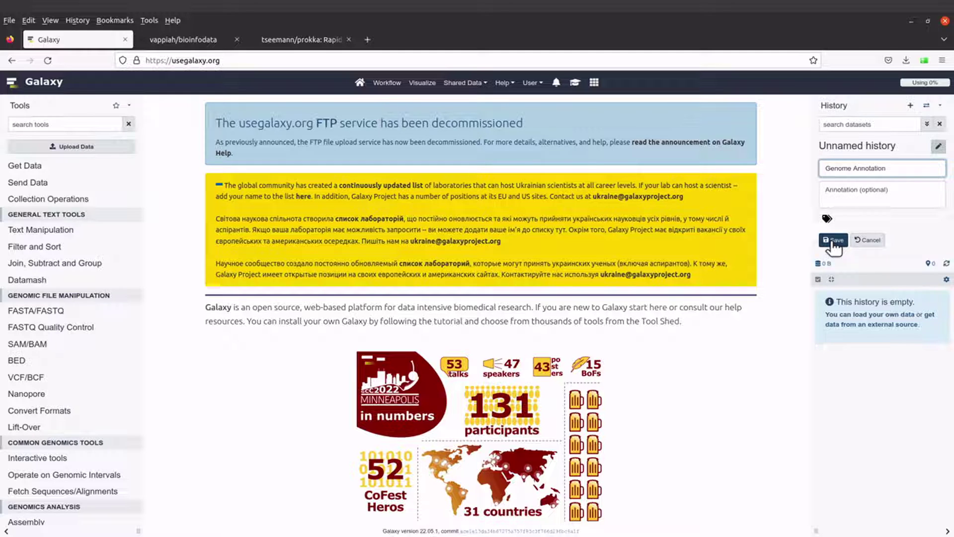
{"action": "left_click", "coordinate": [833, 241]}
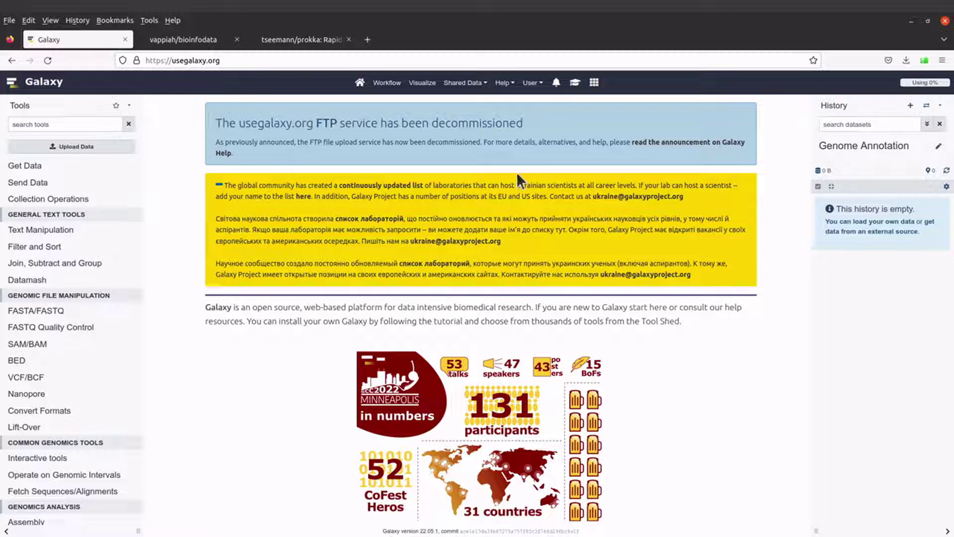
Open the raw version of SPAdes_contigs.fasta in the bioinfodata GitHub repository and copy its URL.
{"action": "left_click", "coordinate": [186, 41]}
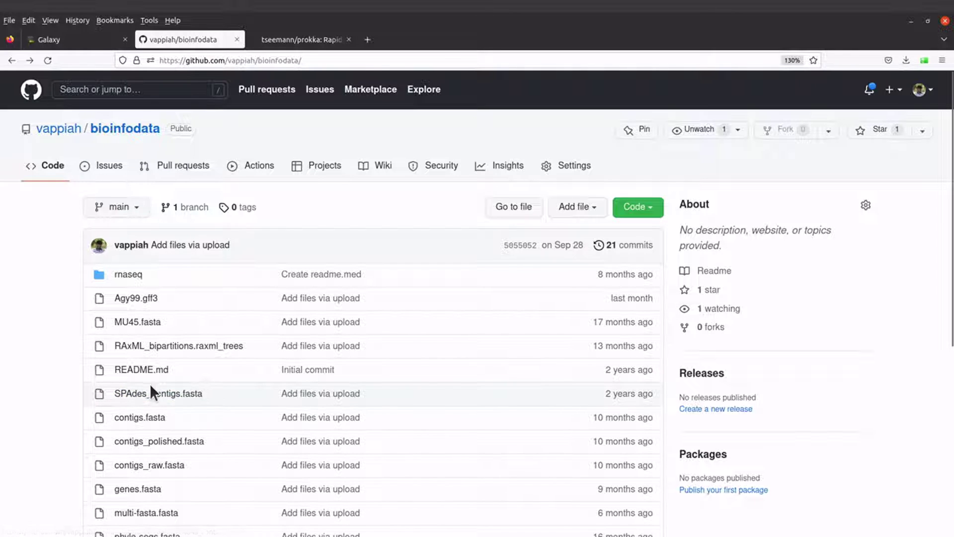
{"action": "left_click", "coordinate": [174, 394]}
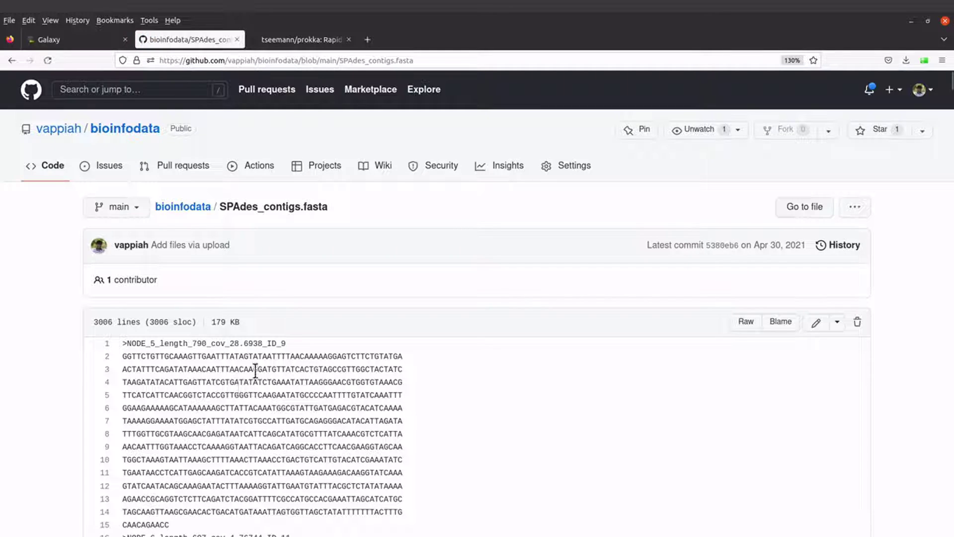
{"action": "scroll", "coordinate": [368, 429], "scroll_direction": "down", "scroll_amount": 1}
{"action": "scroll", "coordinate": [368, 428], "scroll_direction": "down", "scroll_amount": 3}
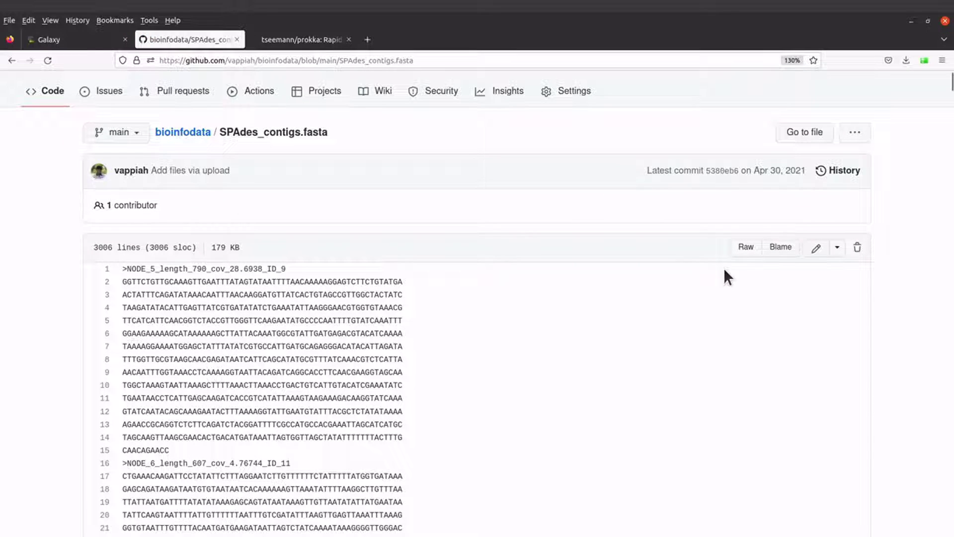
{"action": "left_click", "coordinate": [746, 251]}
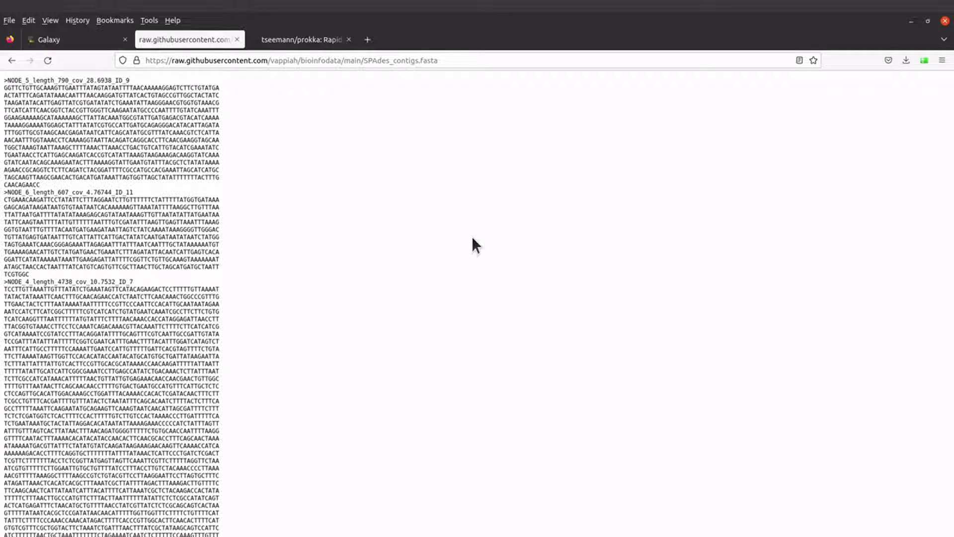
{"action": "key", "text": "ctrl+l"}
{"action": "key", "text": "ctrl+c"}
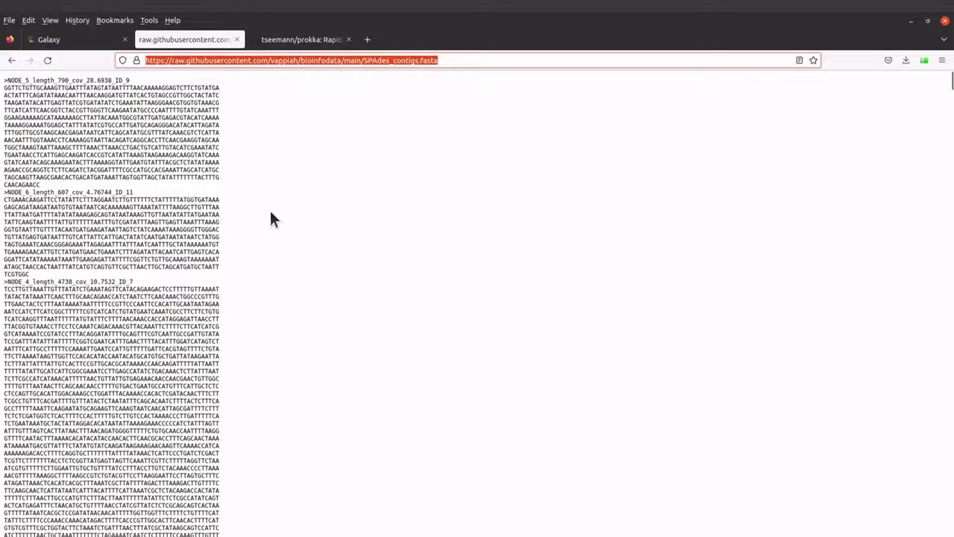
Upload SPAdes_contigs.fasta into the Galaxy history by fetching it from the copied raw GitHub URL, and close the upload dialog.
{"action": "left_click", "coordinate": [61, 39]}
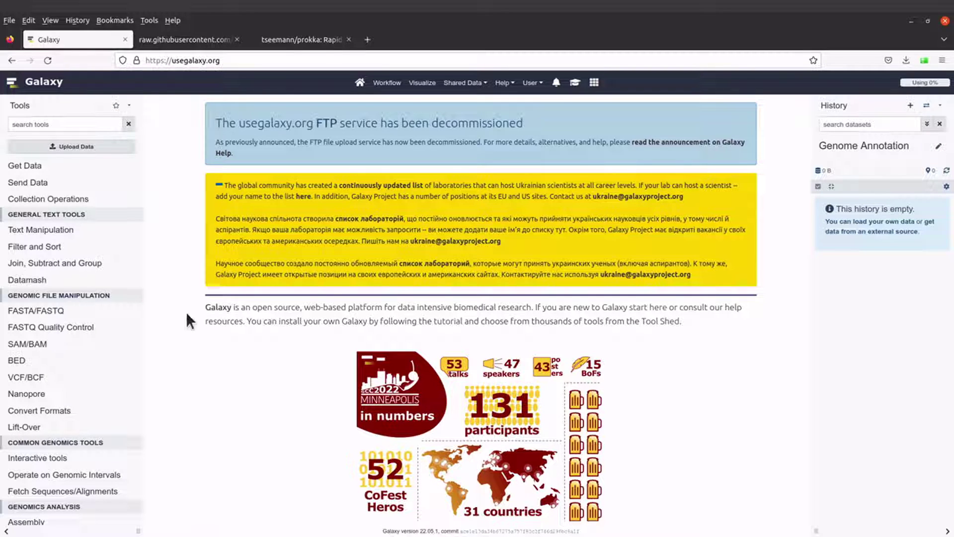
{"action": "left_click", "coordinate": [85, 149]}
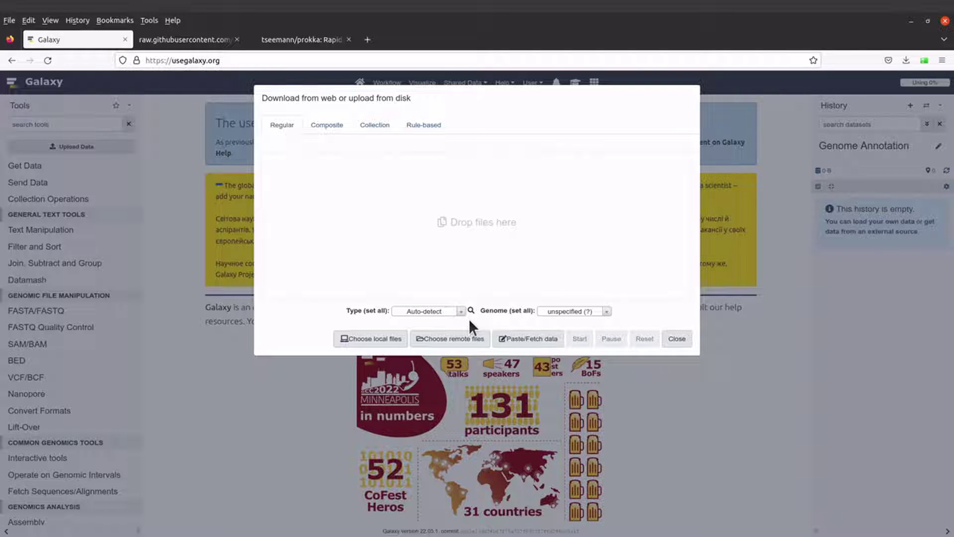
{"action": "left_click", "coordinate": [547, 342]}
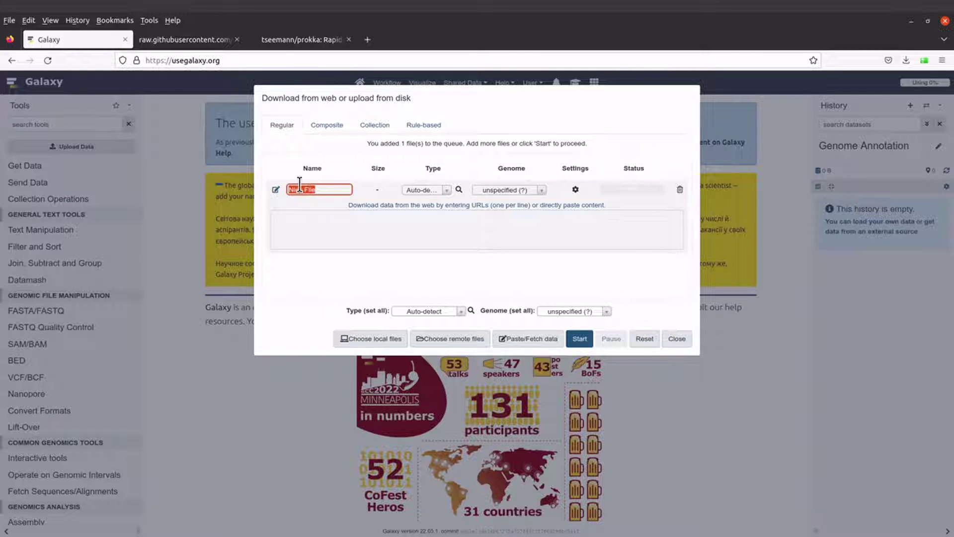
{"action": "left_click", "coordinate": [346, 237]}
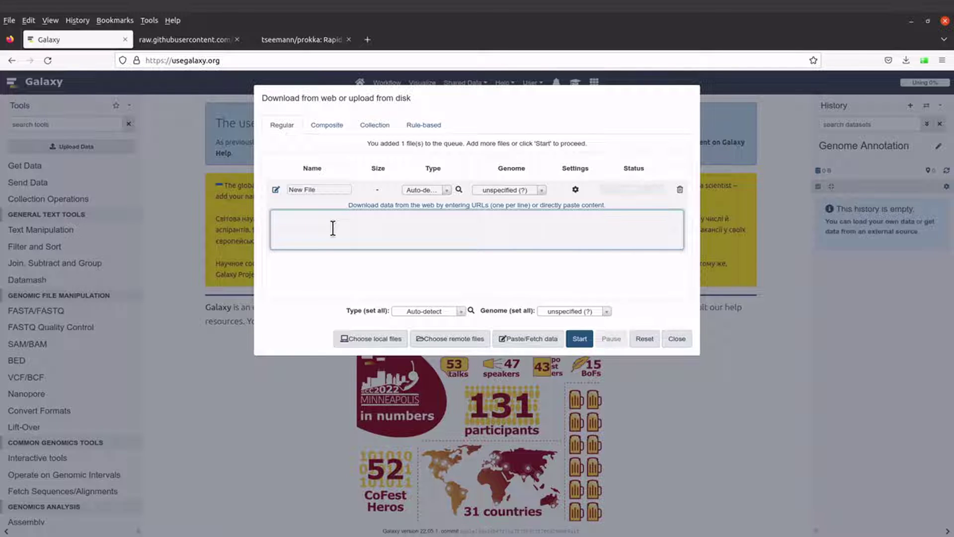
{"action": "right_click", "coordinate": [332, 228]}
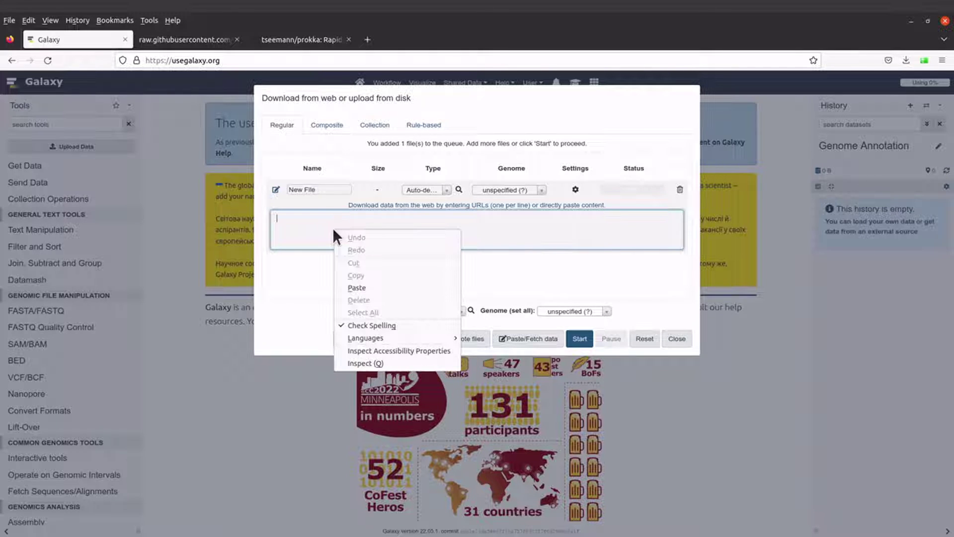
{"action": "left_click", "coordinate": [357, 289]}
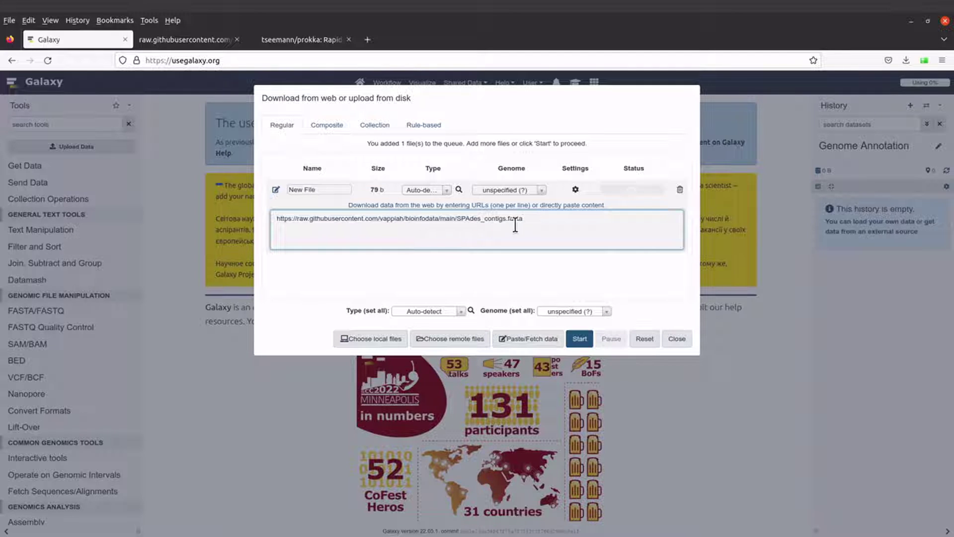
{"action": "left_click_drag", "start_coordinate": [525, 219], "coordinate": [456, 219]}
{"action": "left_click", "coordinate": [475, 230]}
{"action": "left_click", "coordinate": [581, 341]}
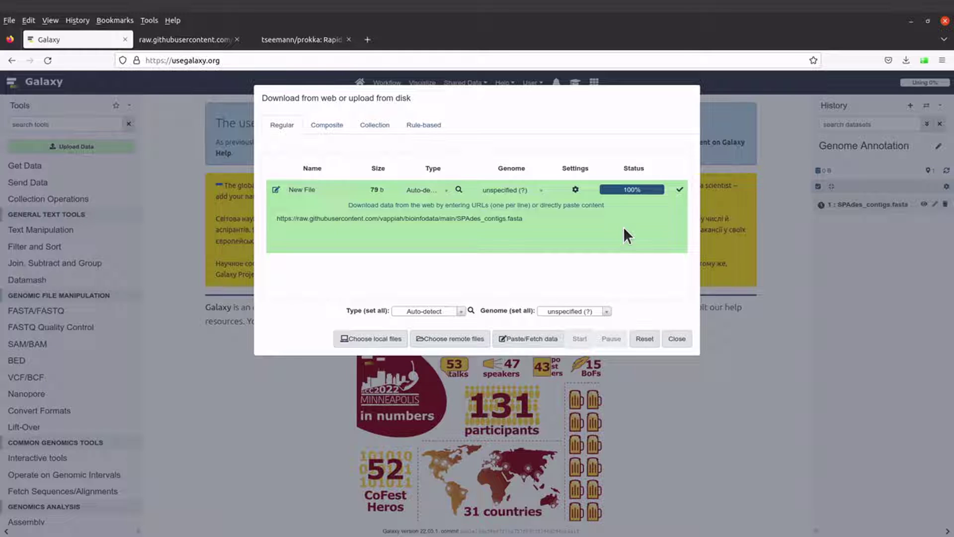
{"action": "left_click", "coordinate": [679, 340]}
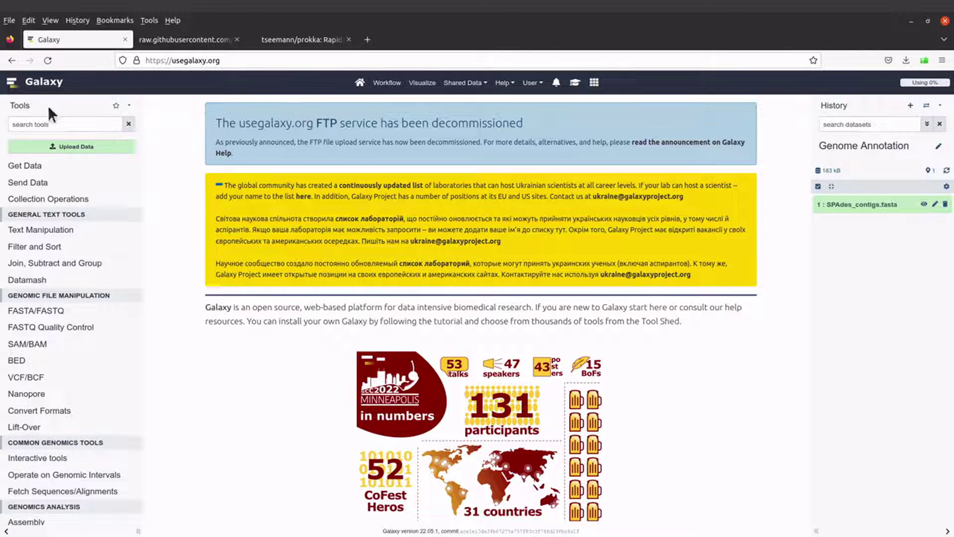
Search the tools for prokka and open the Prokka prokaryotic genome annotation tool.
{"action": "left_click", "coordinate": [68, 123]}
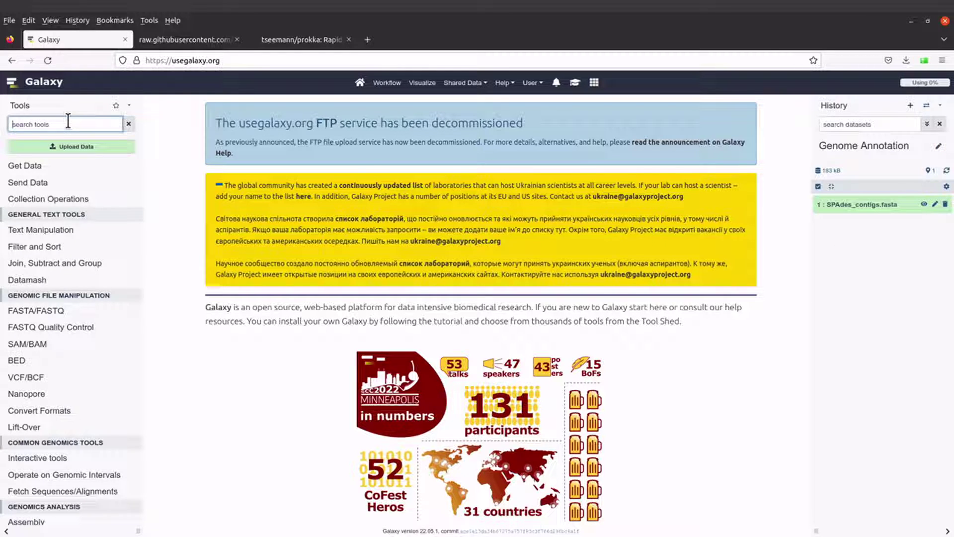
{"action": "type", "text": "prokka"}
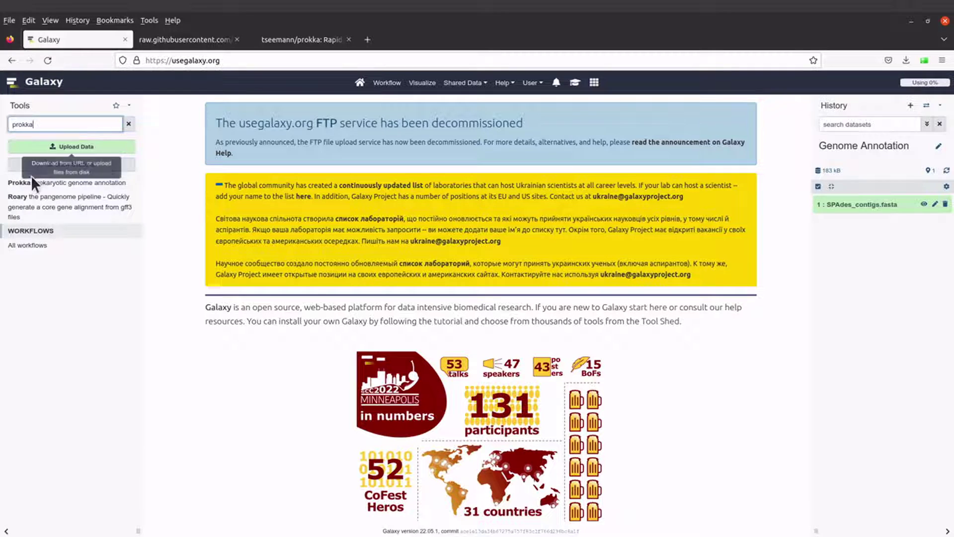
{"action": "left_click", "coordinate": [73, 186]}
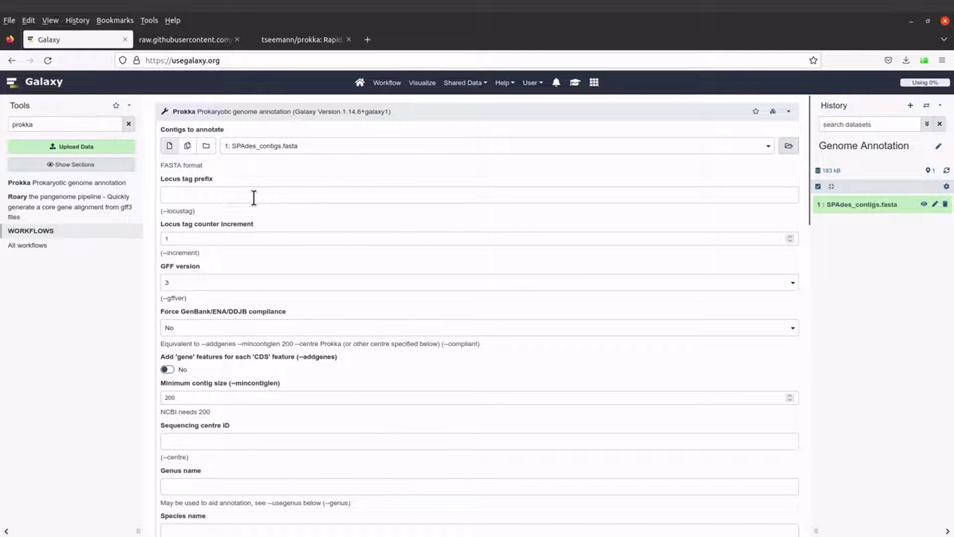
Review the first Prokka parameters and enable adding 'gene' features for each 'CDS' feature.
{"action": "scroll", "coordinate": [238, 281], "scroll_direction": "down", "scroll_amount": 1}
{"action": "scroll", "coordinate": [238, 281], "scroll_direction": "up", "scroll_amount": 1}
{"action": "scroll", "coordinate": [274, 280], "scroll_direction": "down", "scroll_amount": 3}
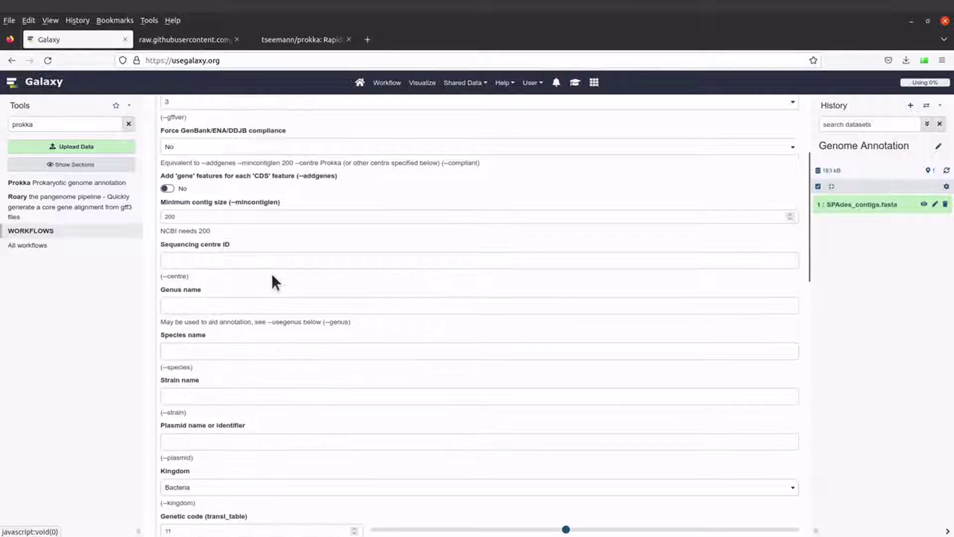
{"action": "scroll", "coordinate": [272, 276], "scroll_direction": "down", "scroll_amount": 1}
{"action": "scroll", "coordinate": [272, 276], "scroll_direction": "up", "scroll_amount": 1}
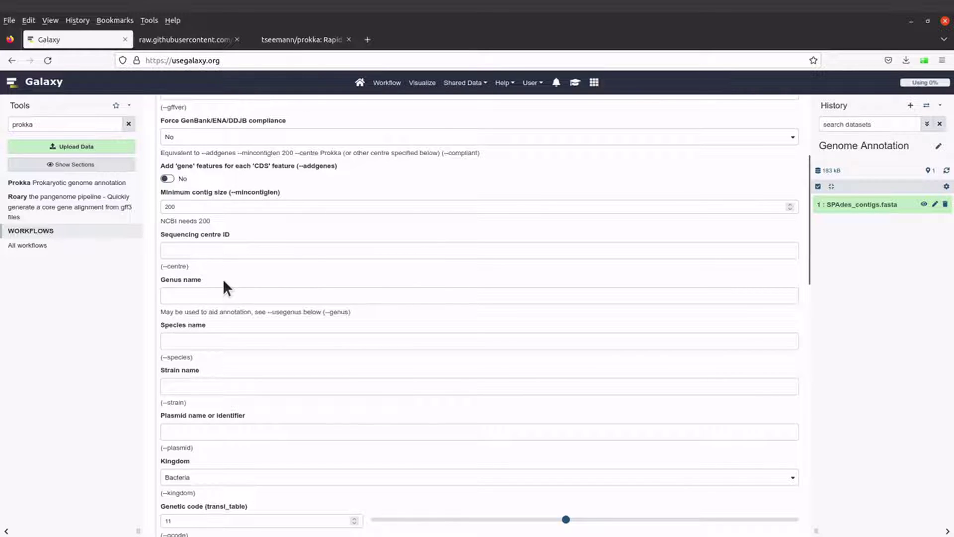
{"action": "left_click", "coordinate": [167, 179]}
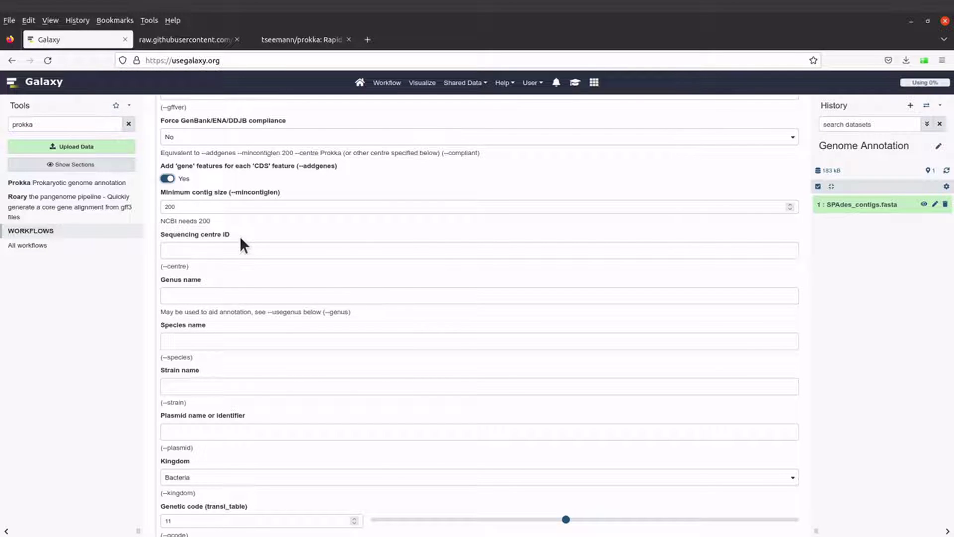
Check the kingdom options, keep Bacteria, and execute Prokka on the contigs with all additional outputs selected.
{"action": "scroll", "coordinate": [233, 282], "scroll_direction": "down", "scroll_amount": 3}
{"action": "scroll", "coordinate": [233, 279], "scroll_direction": "down", "scroll_amount": 2}
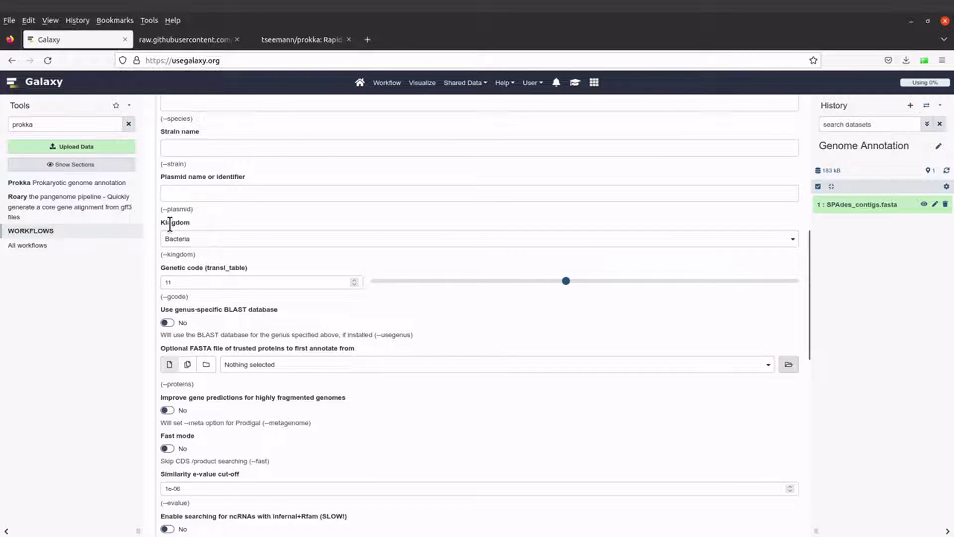
{"action": "left_click", "coordinate": [222, 240]}
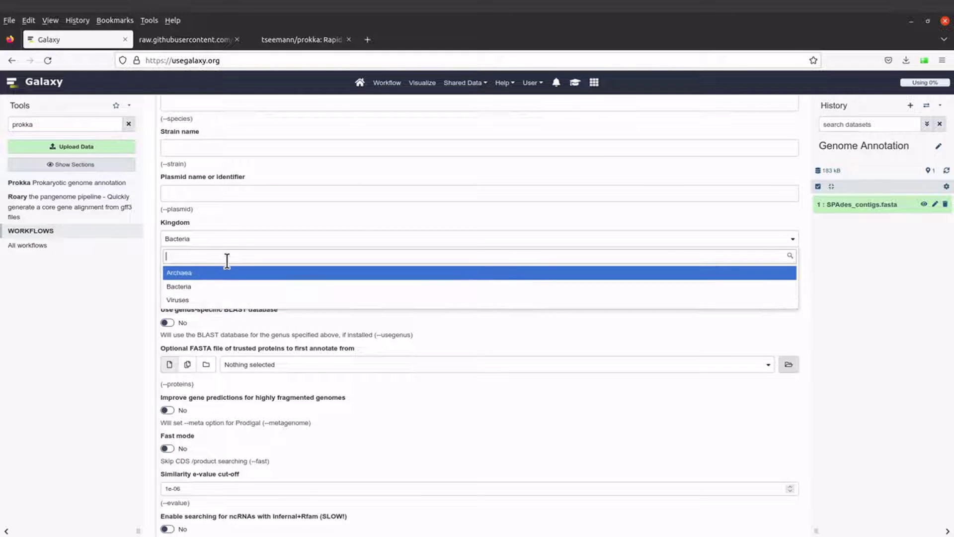
{"action": "left_click", "coordinate": [198, 239]}
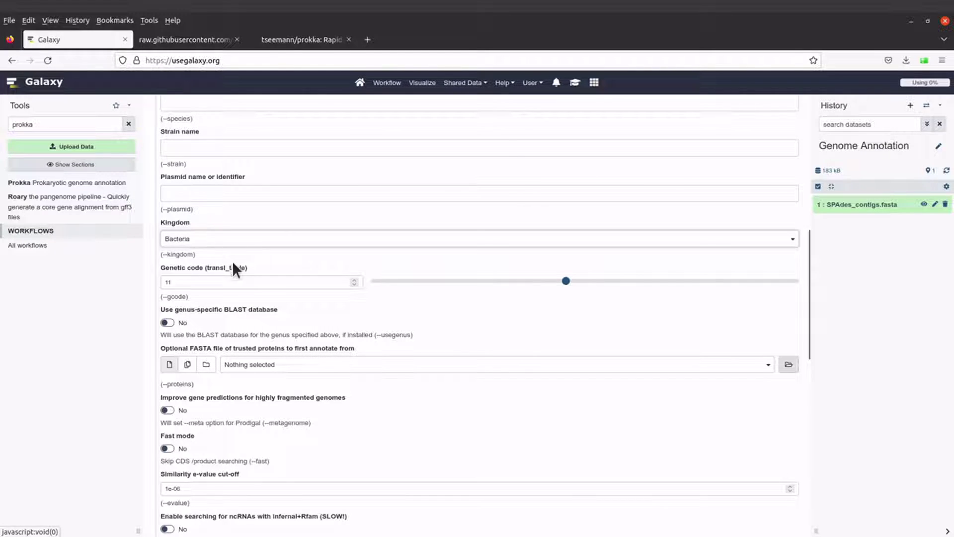
{"action": "scroll", "coordinate": [240, 379], "scroll_direction": "down", "scroll_amount": 3}
{"action": "scroll", "coordinate": [240, 377], "scroll_direction": "down", "scroll_amount": 7}
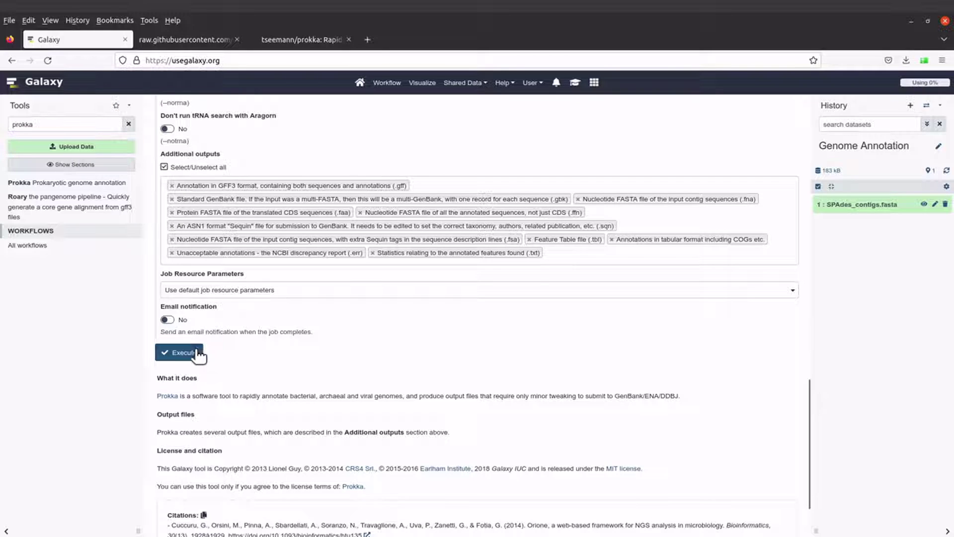
{"action": "left_click", "coordinate": [183, 353]}
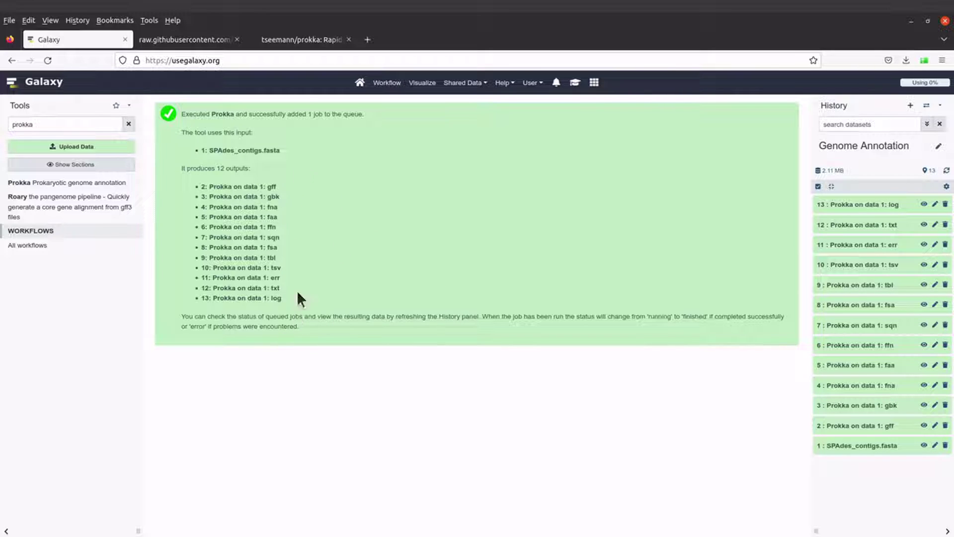
Read the output file descriptions in the Prokka README on GitHub and return to Galaxy.
{"action": "left_click", "coordinate": [303, 42]}
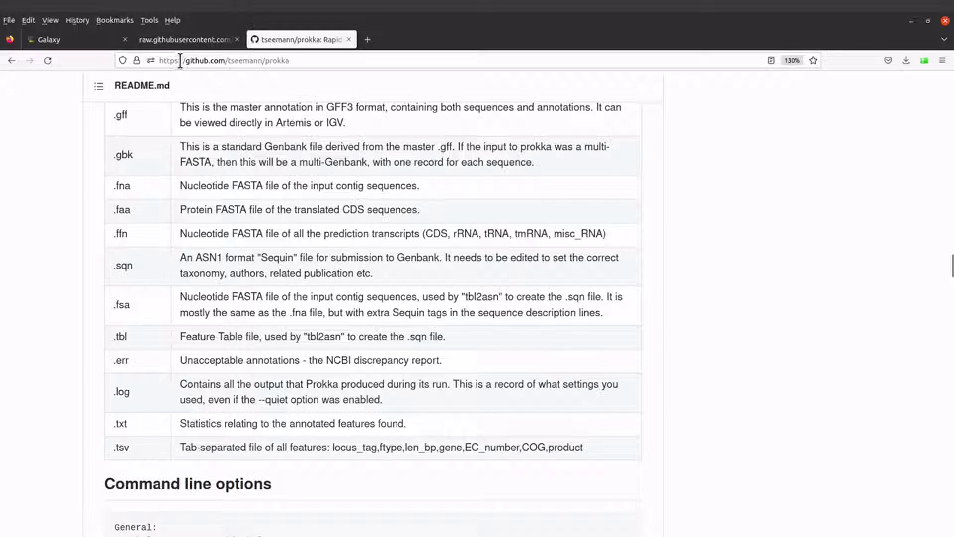
{"action": "left_click", "coordinate": [94, 44]}
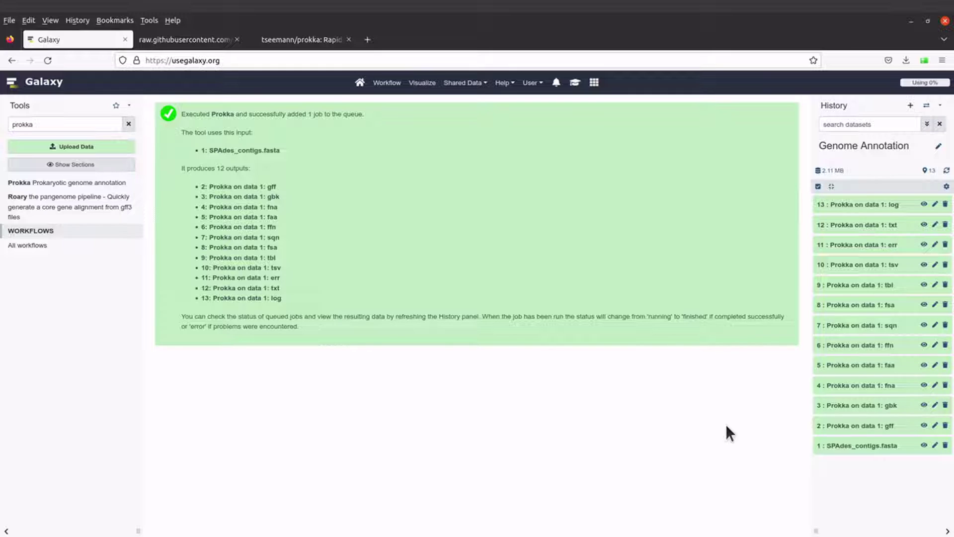
Download the Prokka ffn dataset as Galaxy6-[Prokka_on_data_1__ffn].fasta into the PROKKA_OUTPUT folder and show it in the file manager.
{"action": "left_click", "coordinate": [856, 345]}
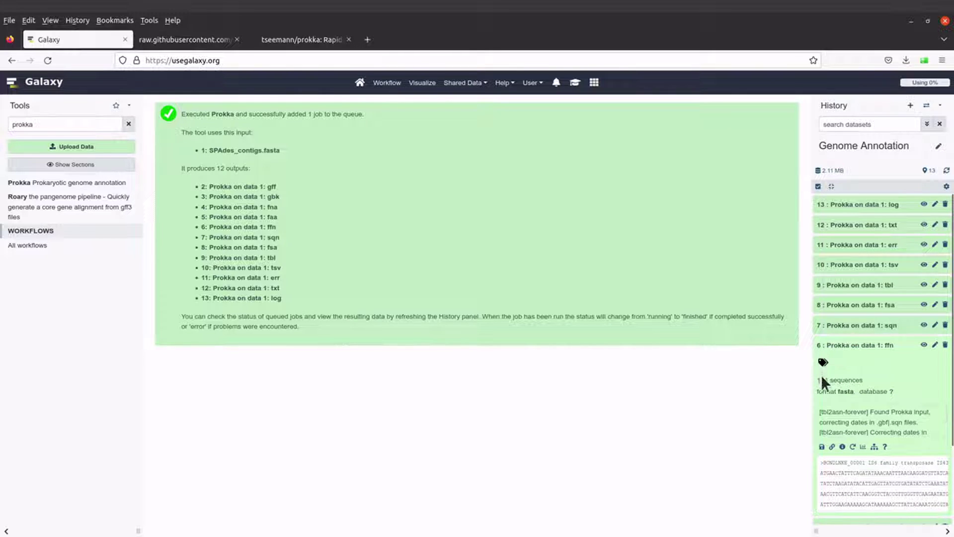
{"action": "left_click", "coordinate": [822, 447]}
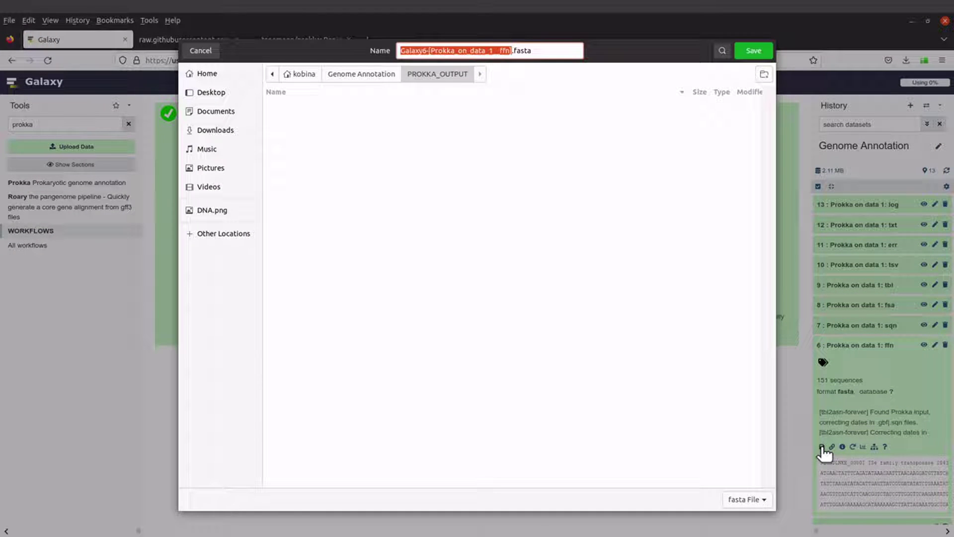
{"action": "left_click", "coordinate": [510, 51]}
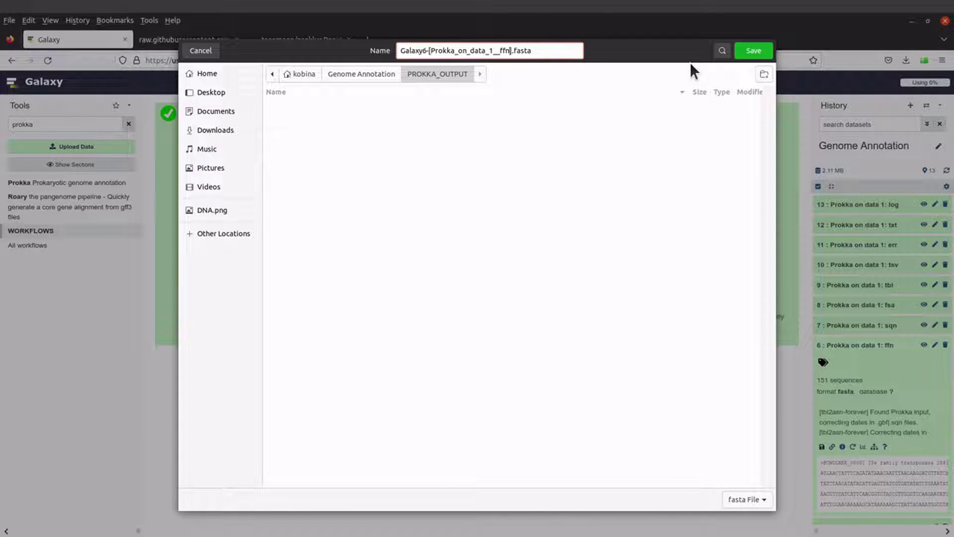
{"action": "left_click", "coordinate": [746, 50]}
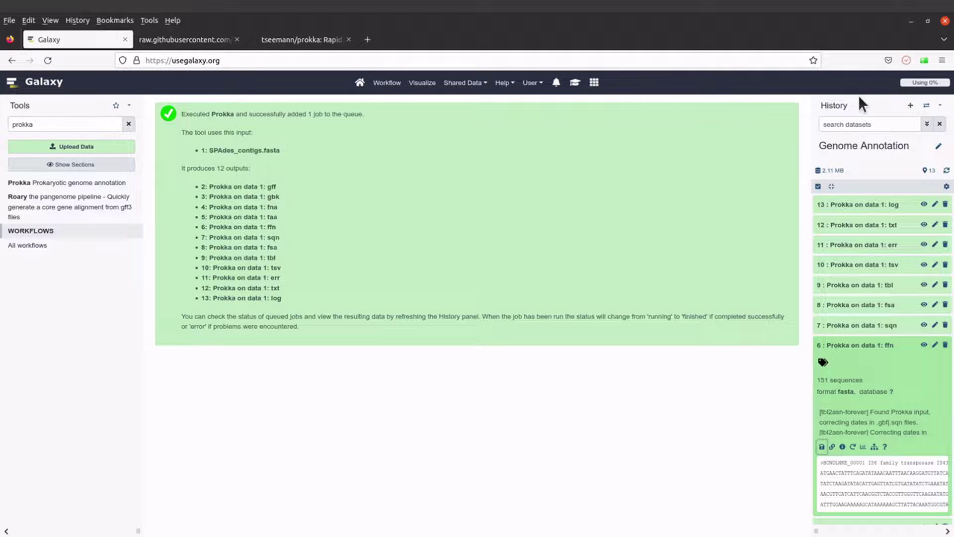
{"action": "left_click", "coordinate": [910, 59]}
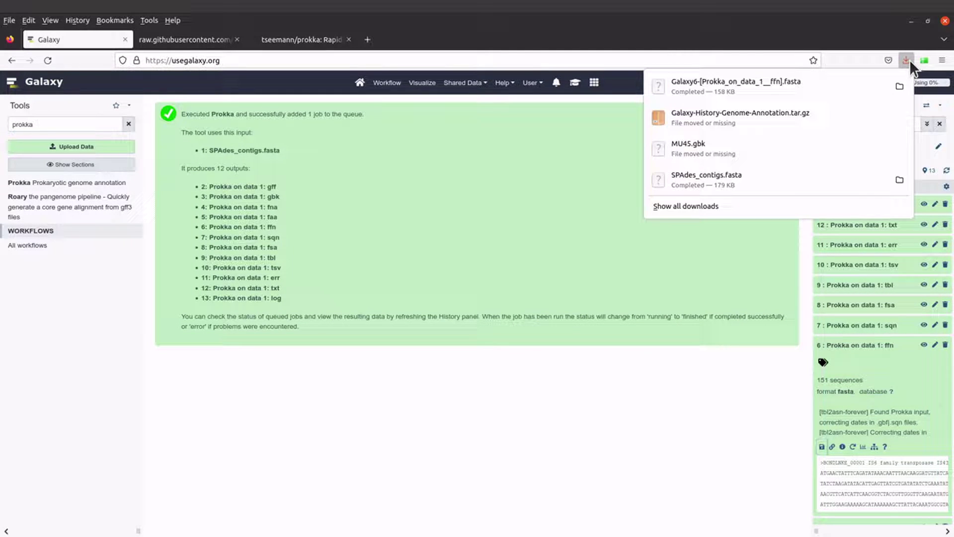
{"action": "left_click", "coordinate": [899, 85]}
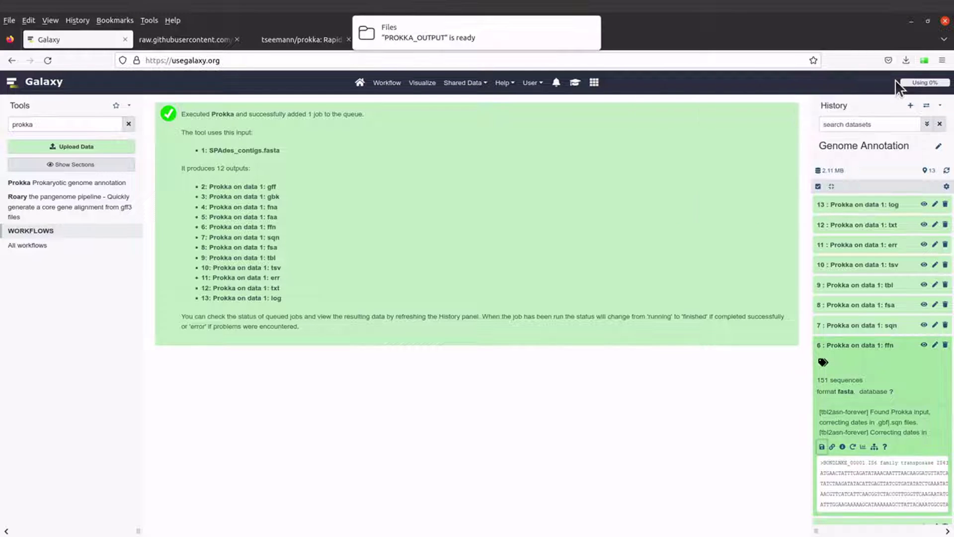
{"action": "left_click", "coordinate": [505, 34]}
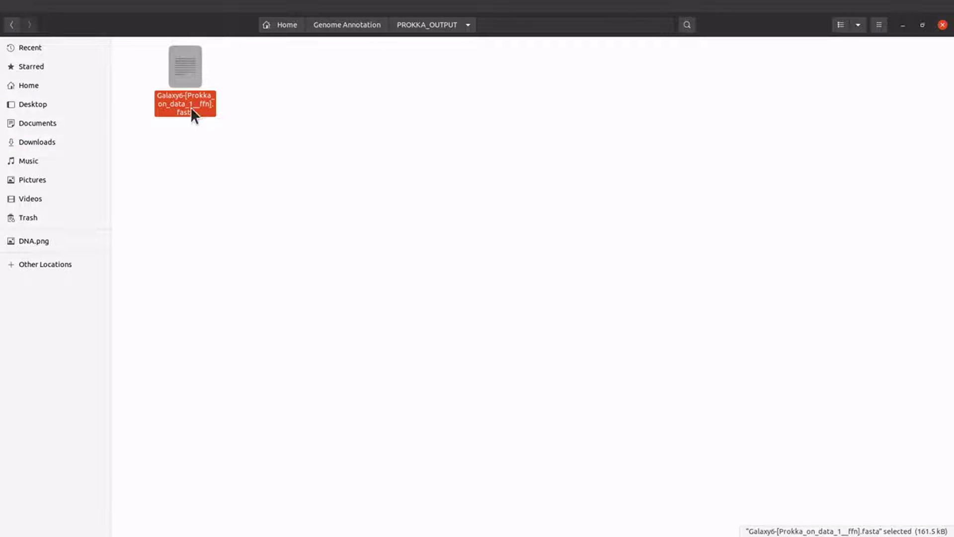
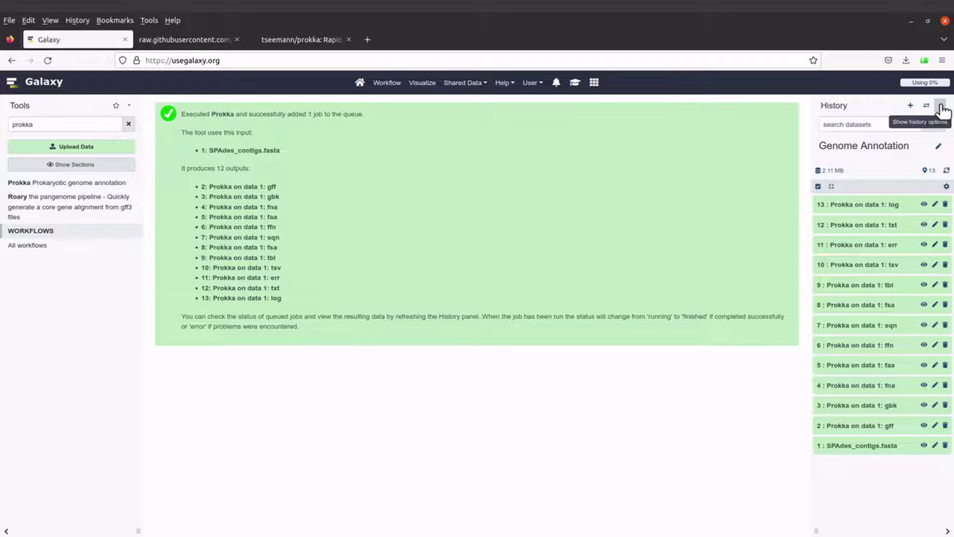
Export the Genome Annotation history to file by generating a new archive for it.
{"action": "left_click", "coordinate": [941, 107]}
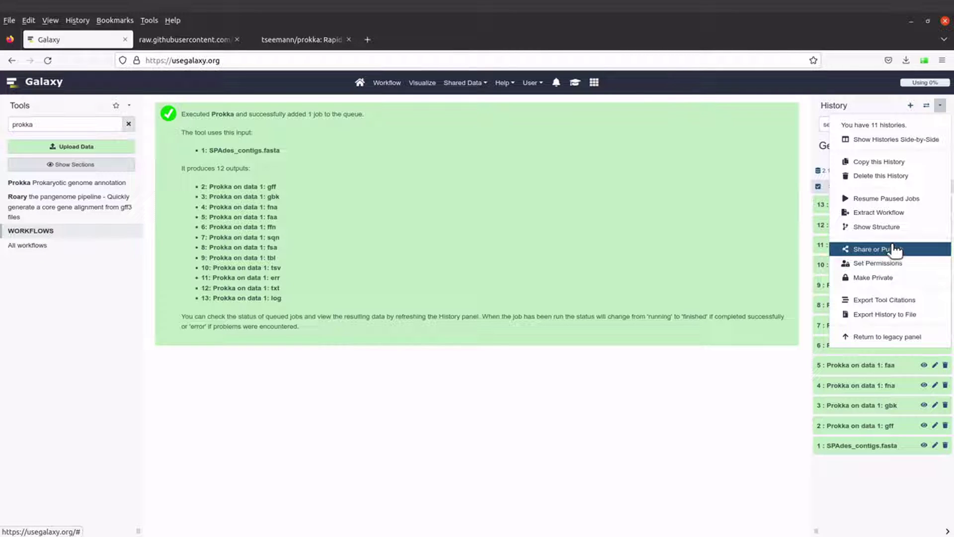
{"action": "left_click", "coordinate": [899, 316]}
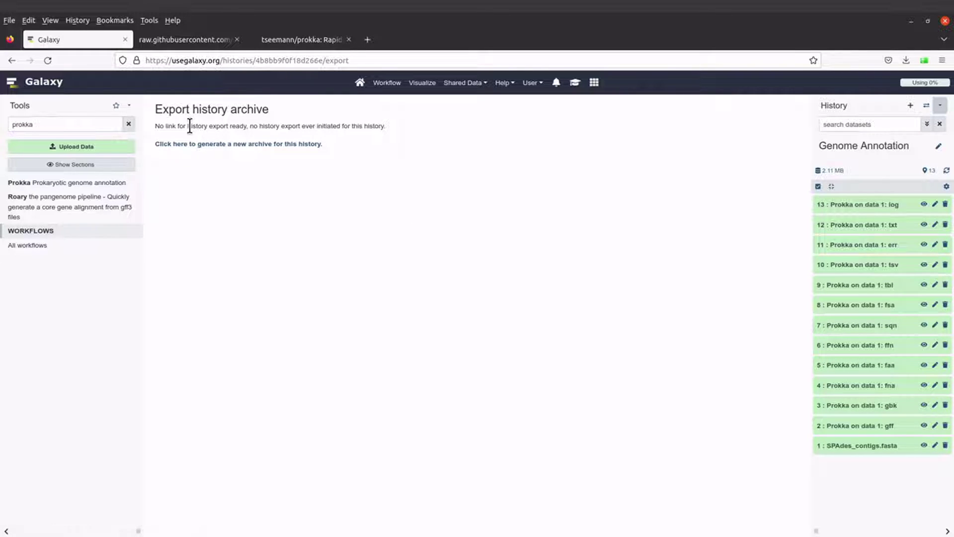
{"action": "left_click_drag", "start_coordinate": [190, 126], "coordinate": [260, 127]}
{"action": "left_click", "coordinate": [258, 128]}
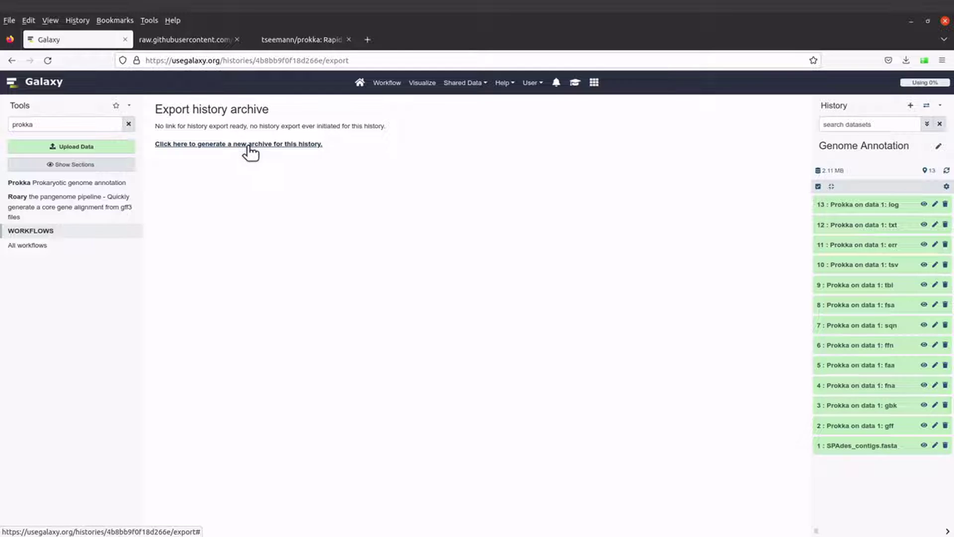
{"action": "left_click", "coordinate": [223, 145]}
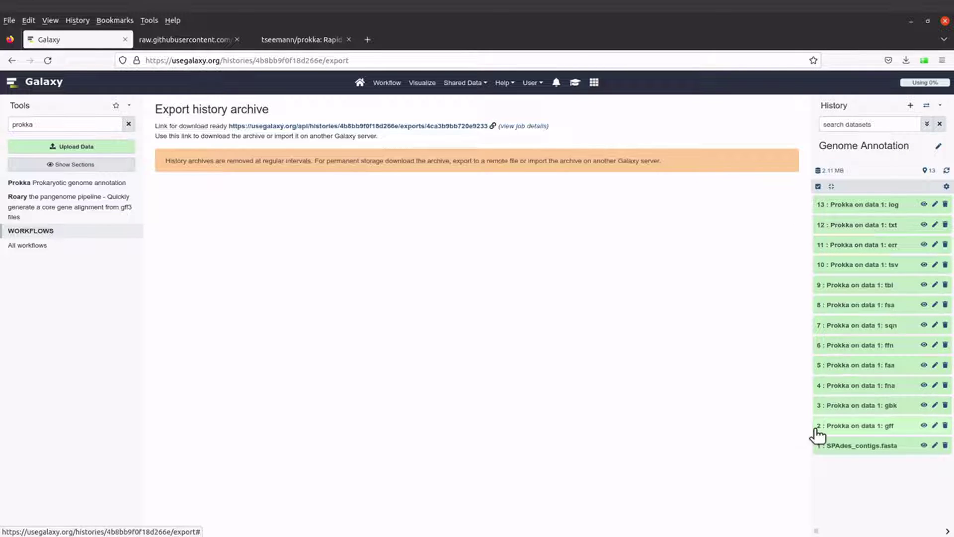
Download the history archive as Galaxy-History-Genome-Annotation.tar.gz into PROKKA_OUTPUT and show it in the file manager.
{"action": "left_click", "coordinate": [360, 127]}
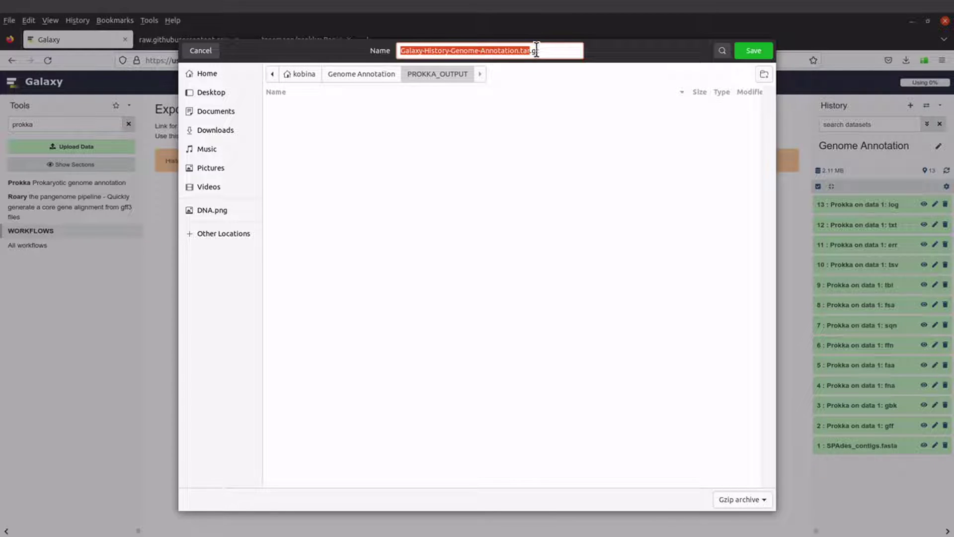
{"action": "left_click", "coordinate": [754, 51]}
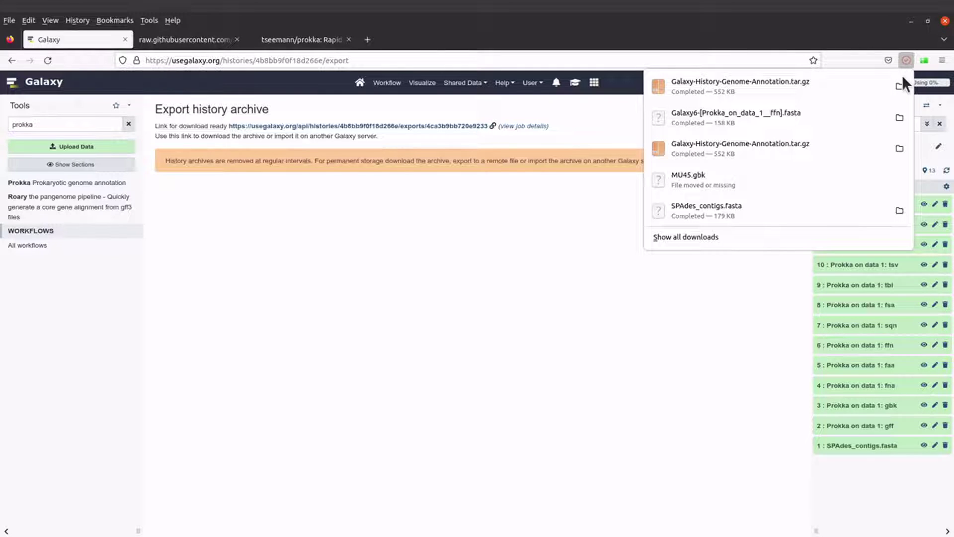
{"action": "left_click", "coordinate": [900, 83]}
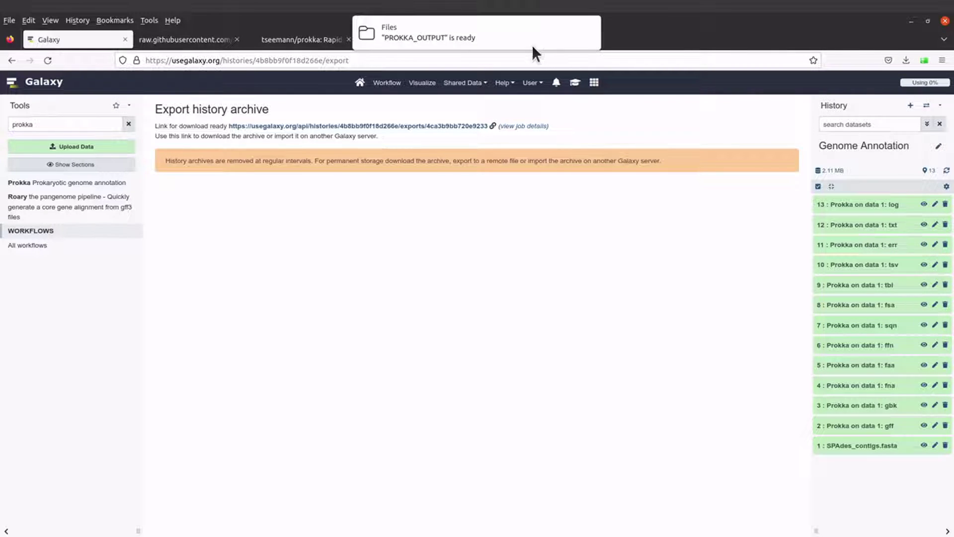
{"action": "left_click", "coordinate": [532, 44]}
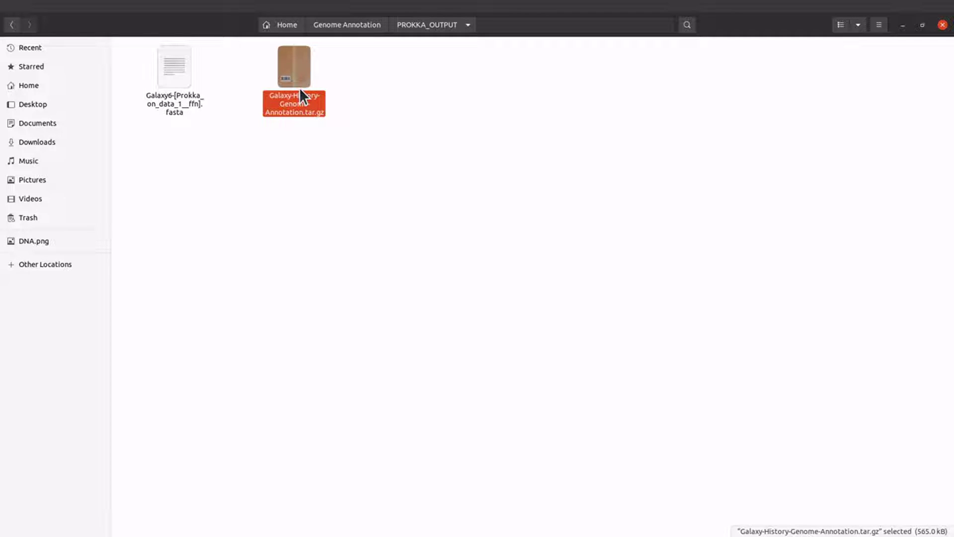
Open Galaxy-History-Genome-Annotation.tar.gz and extract all files from its datasets folder into PROKKA_OUTPUT.
{"action": "double_click", "coordinate": [300, 90]}
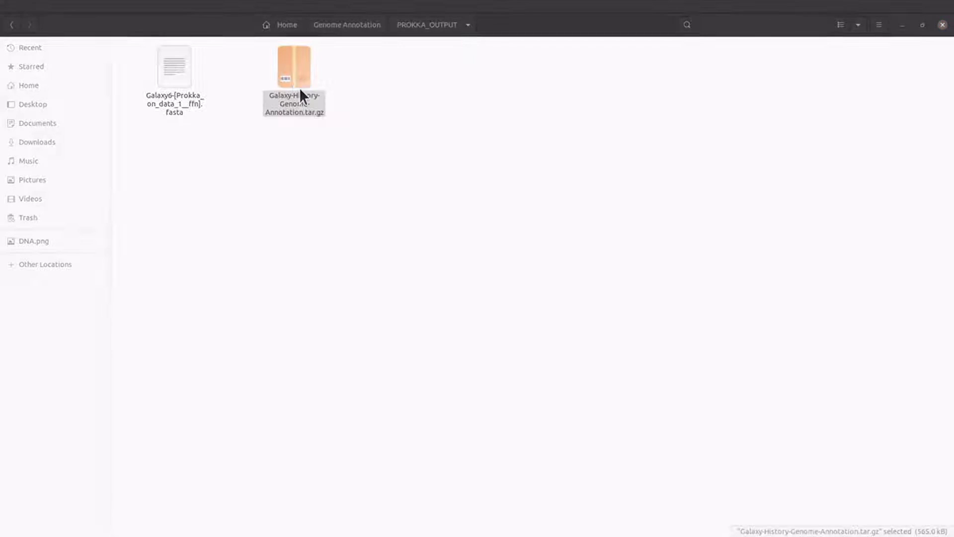
{"action": "left_click_drag", "start_coordinate": [353, 100], "coordinate": [549, 146]}
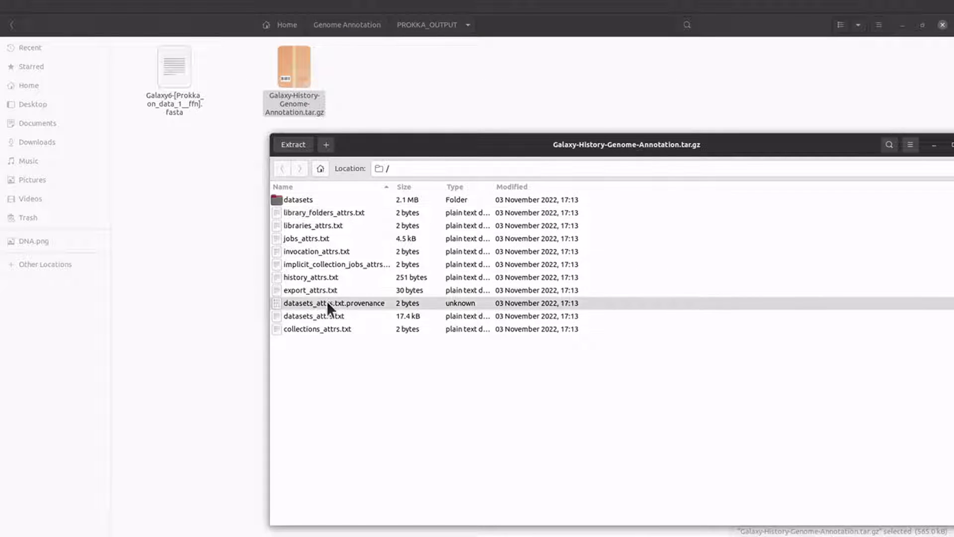
{"action": "double_click", "coordinate": [309, 199]}
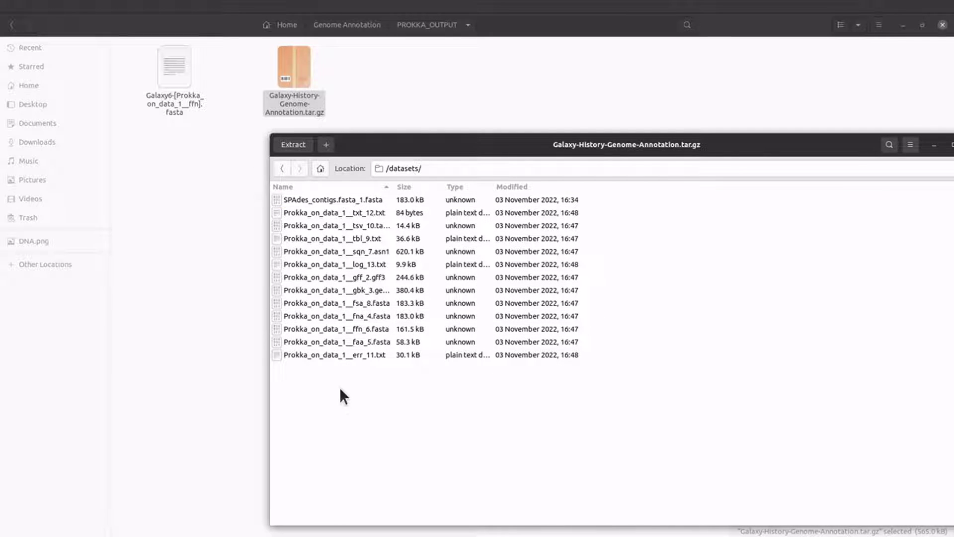
{"action": "left_click", "coordinate": [334, 200]}
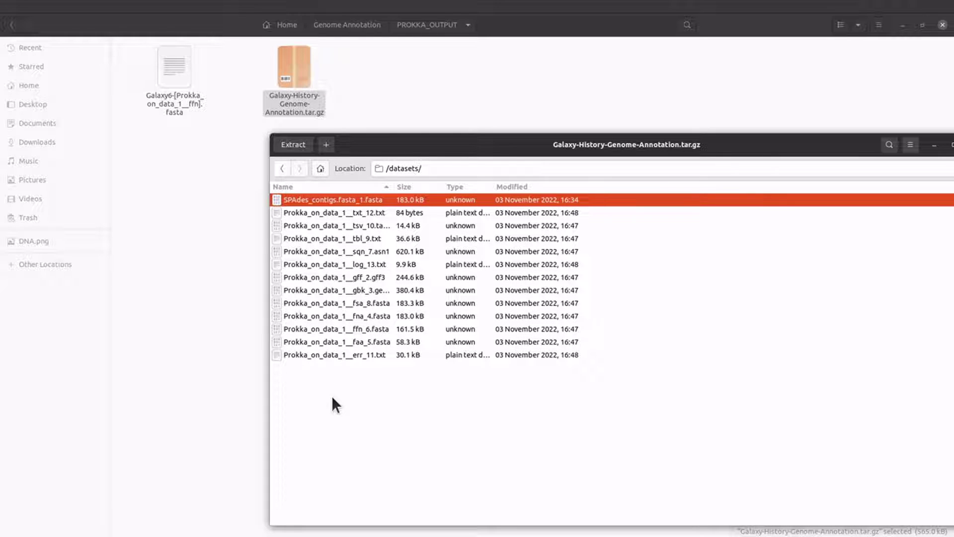
{"action": "left_click", "coordinate": [337, 356], "text": "shift"}
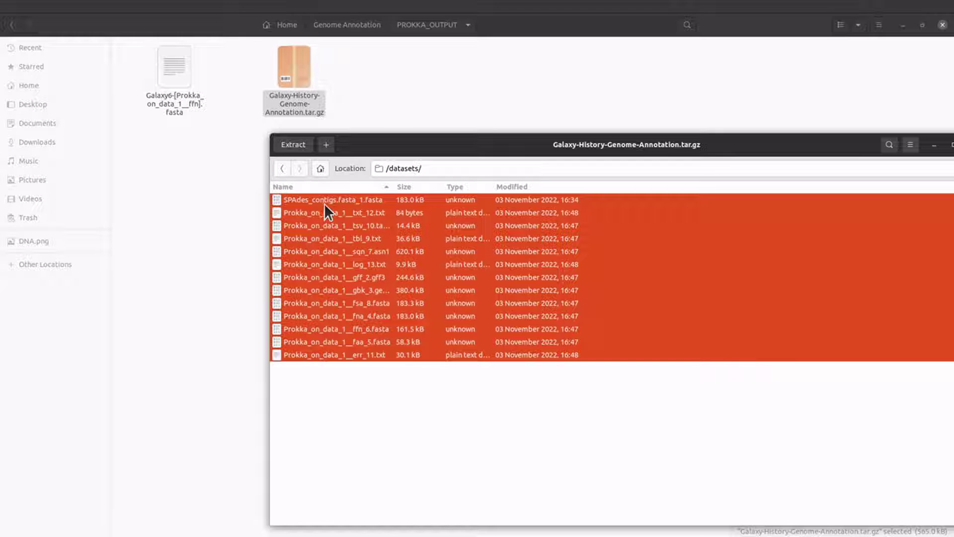
{"action": "left_click_drag", "start_coordinate": [316, 196], "coordinate": [198, 197]}
{"action": "left_click", "coordinate": [525, 81]}
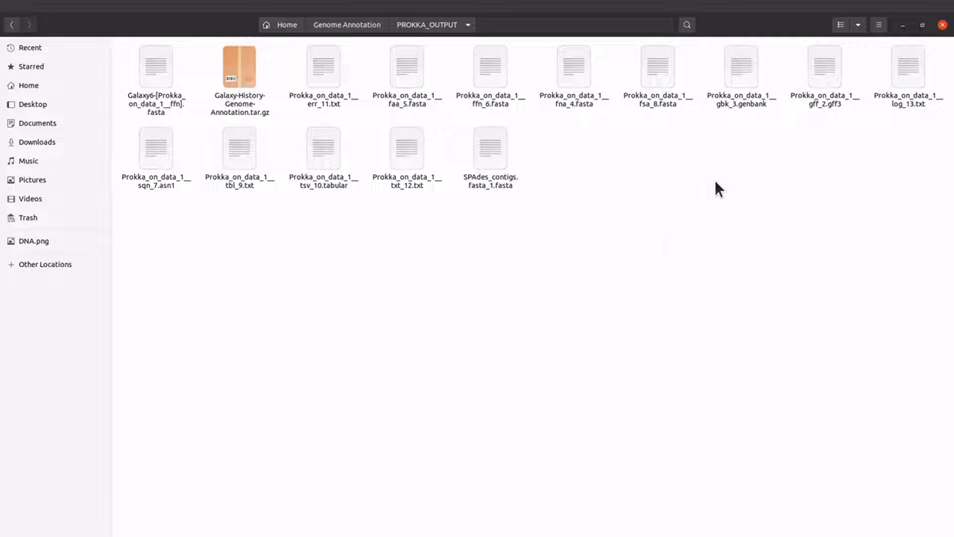
Minimize the file manager and the archive window to return to Galaxy in the browser.
{"action": "left_click", "coordinate": [901, 25]}
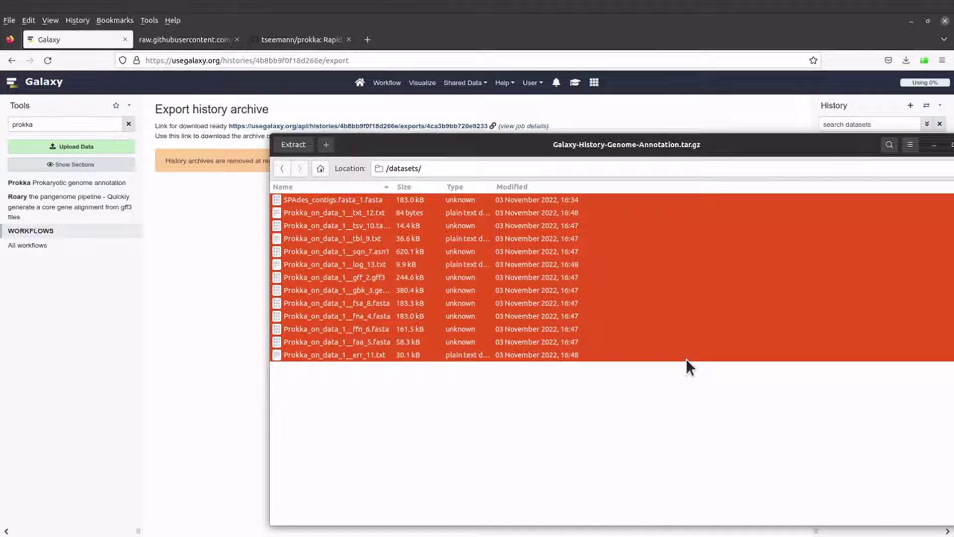
{"action": "left_click_drag", "start_coordinate": [753, 145], "coordinate": [609, 142]}
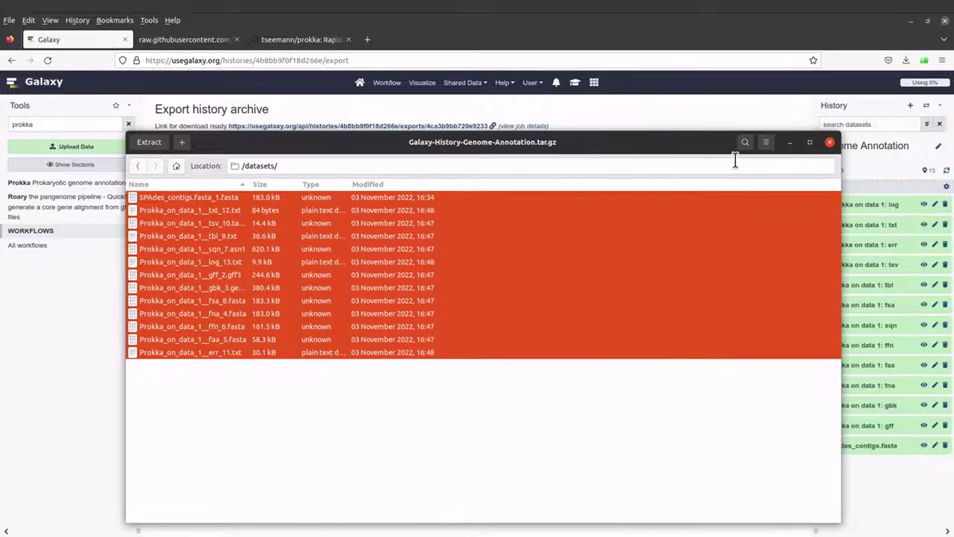
{"action": "left_click", "coordinate": [790, 144]}
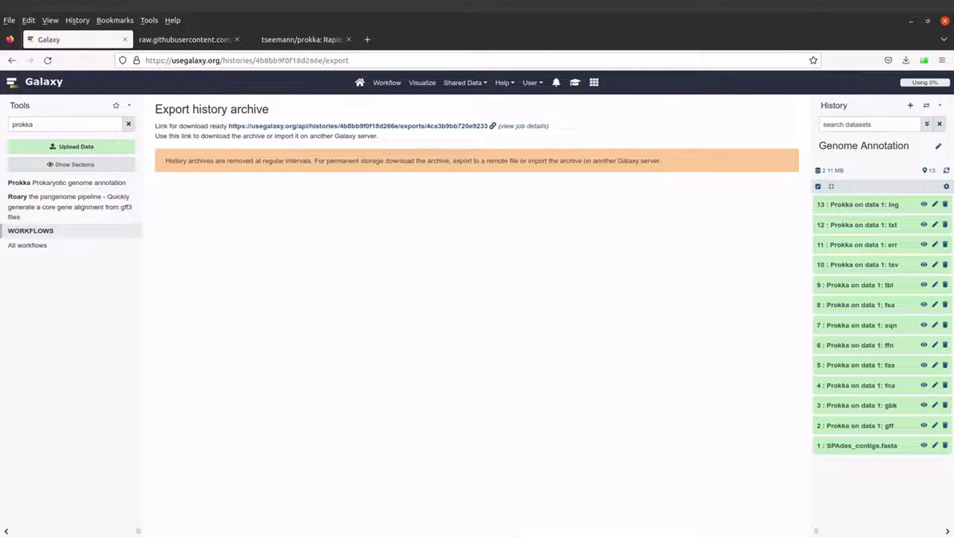